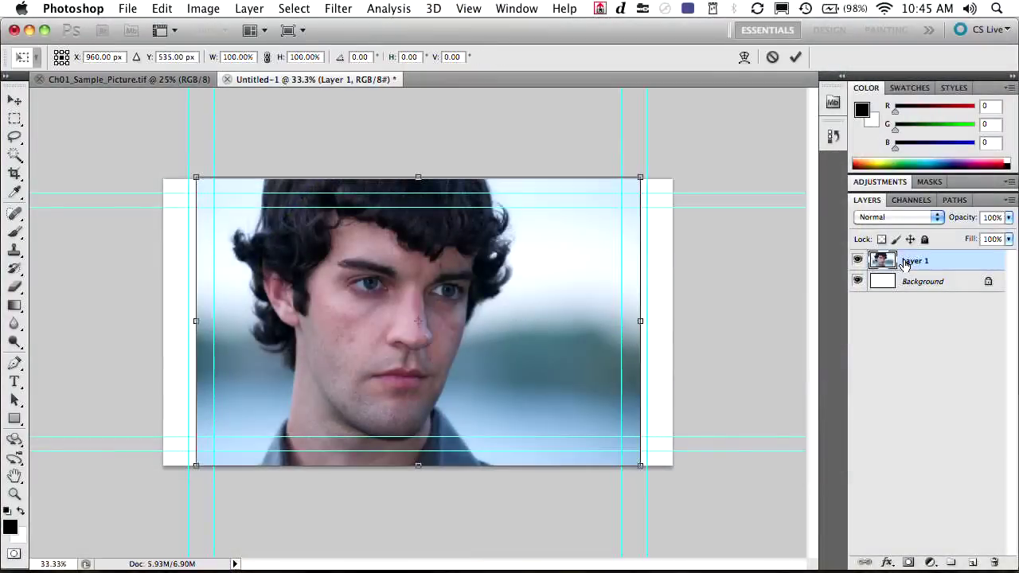
{"action": "left_click_drag", "start_coordinate": [645, 173], "coordinate": [686, 148]}
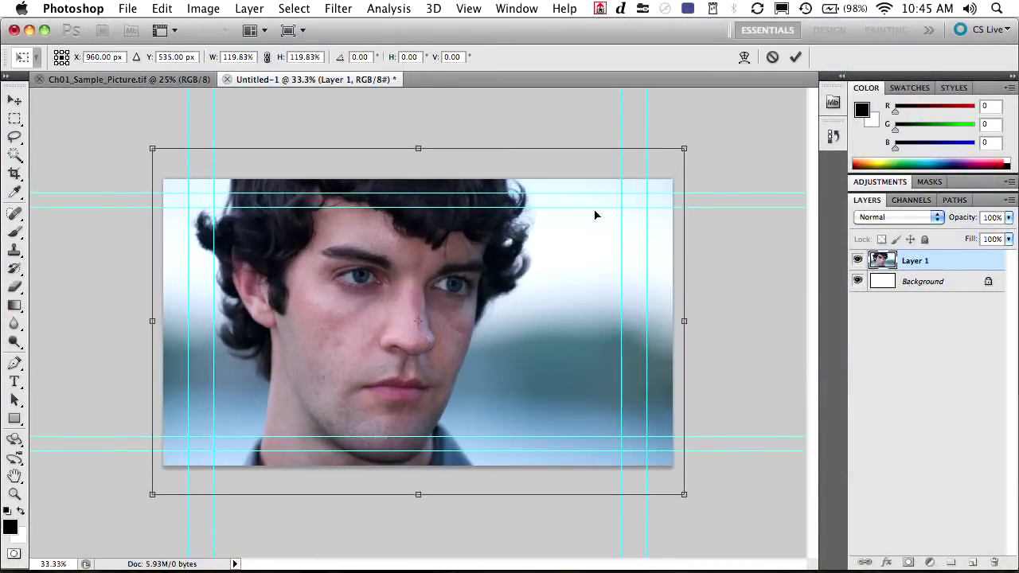
{"action": "left_click_drag", "start_coordinate": [509, 353], "coordinate": [510, 368]}
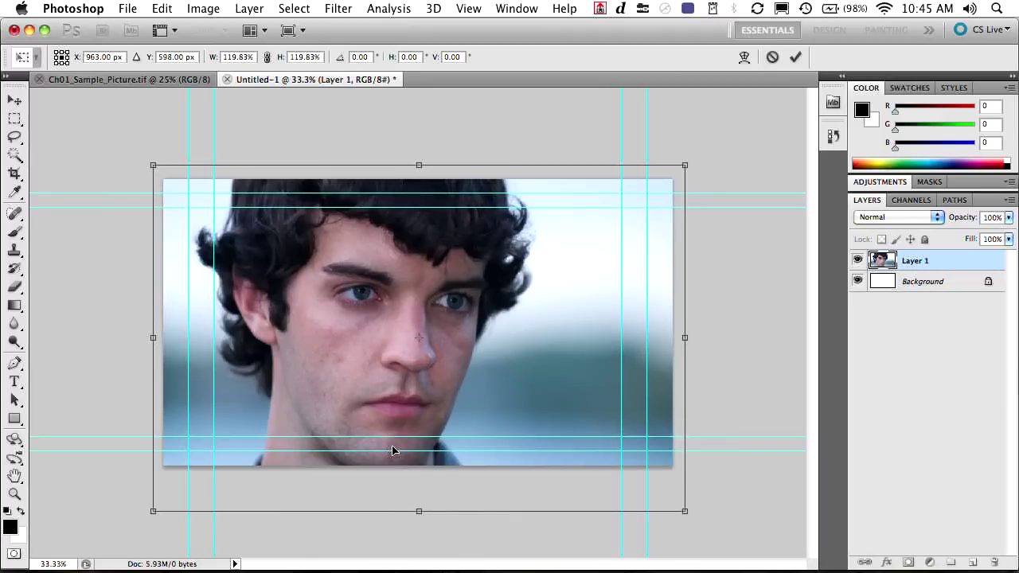
{"action": "key", "text": "Return"}
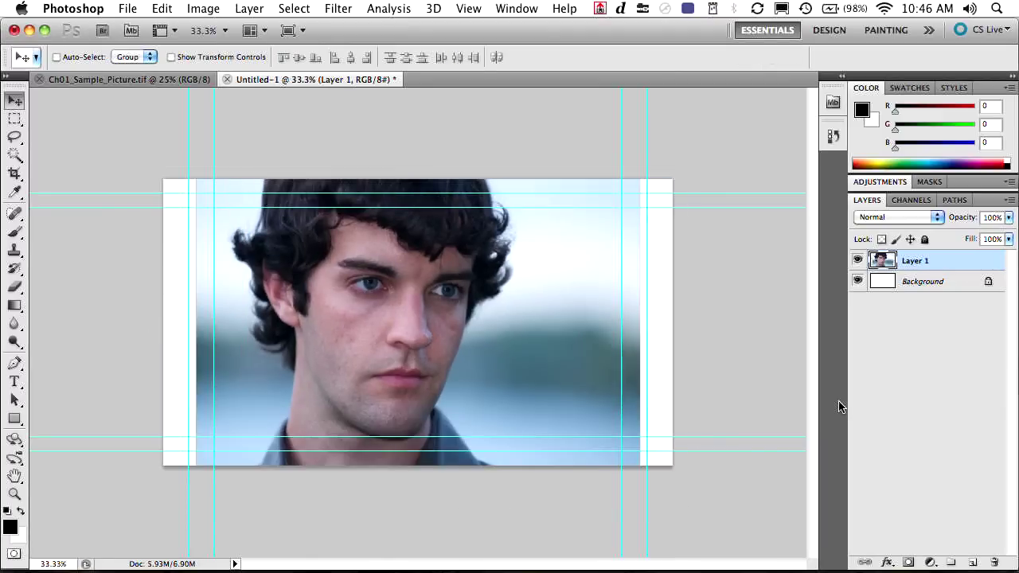
Content-aware scale the portrait wider by dragging its left edge past the canvas, and commit.
{"action": "left_click", "coordinate": [163, 8]}
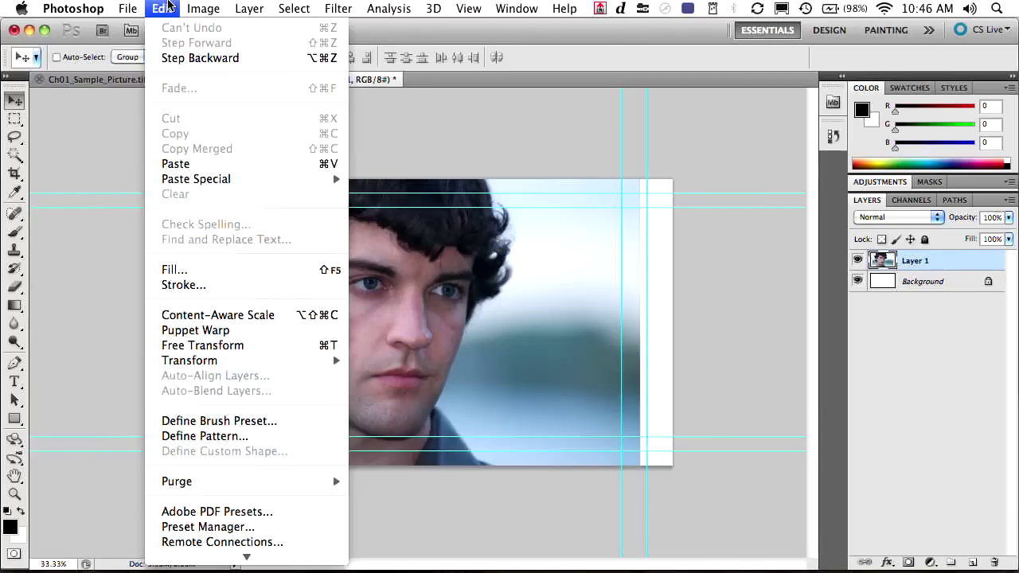
{"action": "left_click", "coordinate": [230, 315]}
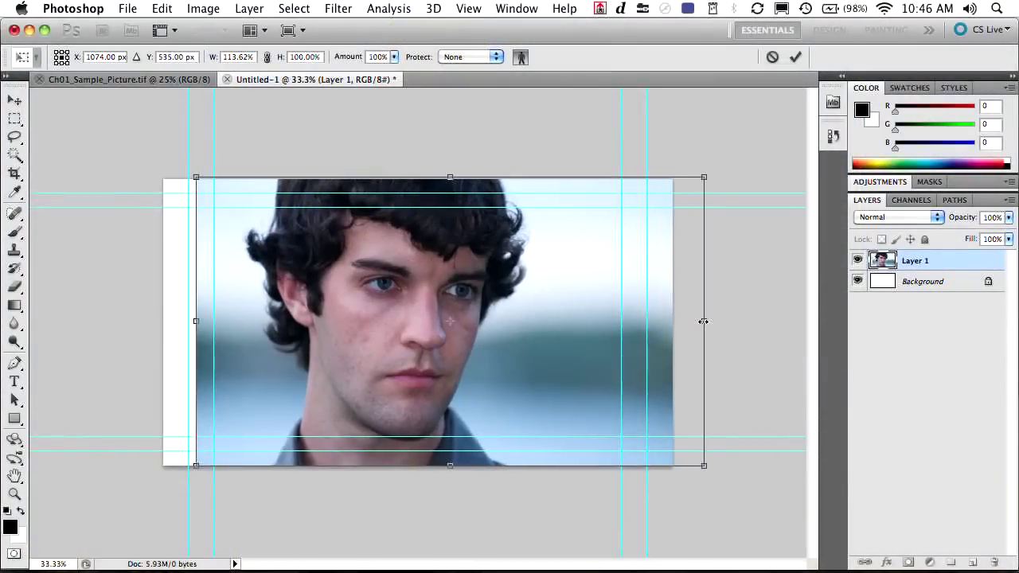
{"action": "left_click_drag", "start_coordinate": [198, 323], "coordinate": [91, 322]}
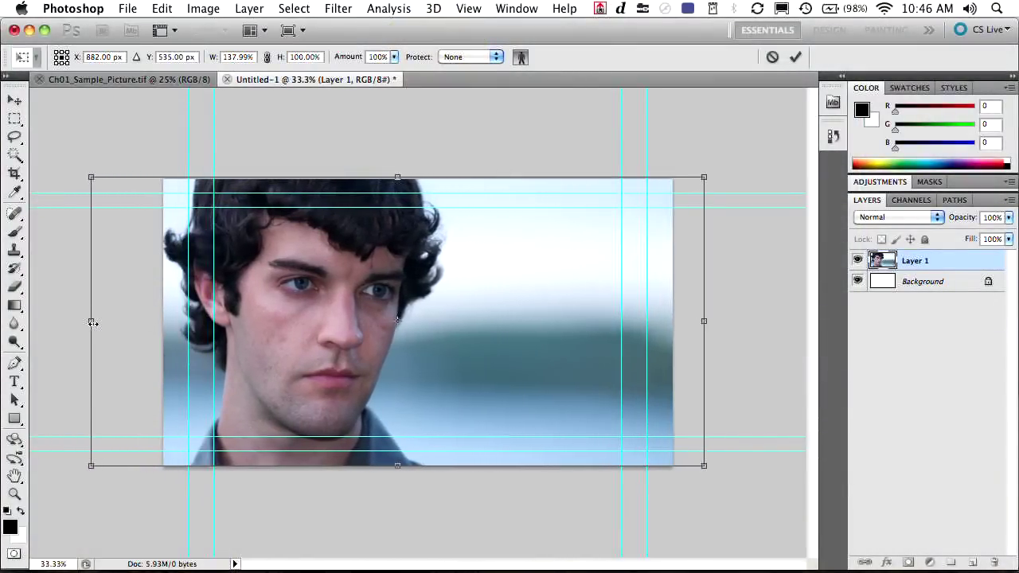
{"action": "key", "text": "Return"}
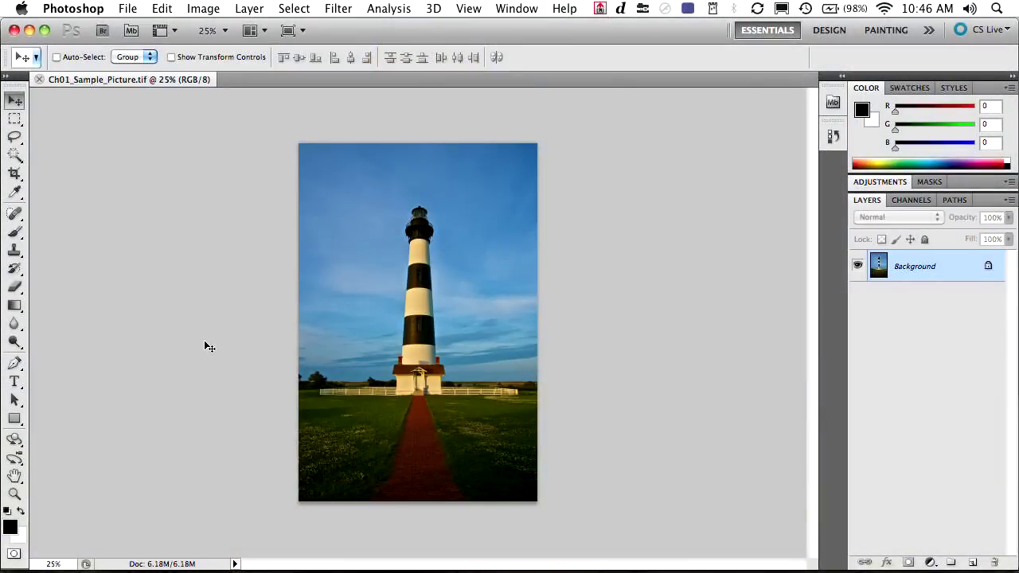
Select the whole lighthouse image and create a new Film & Video HDTV 1080p (1920x1080) document.
{"action": "key", "text": "super+a"}
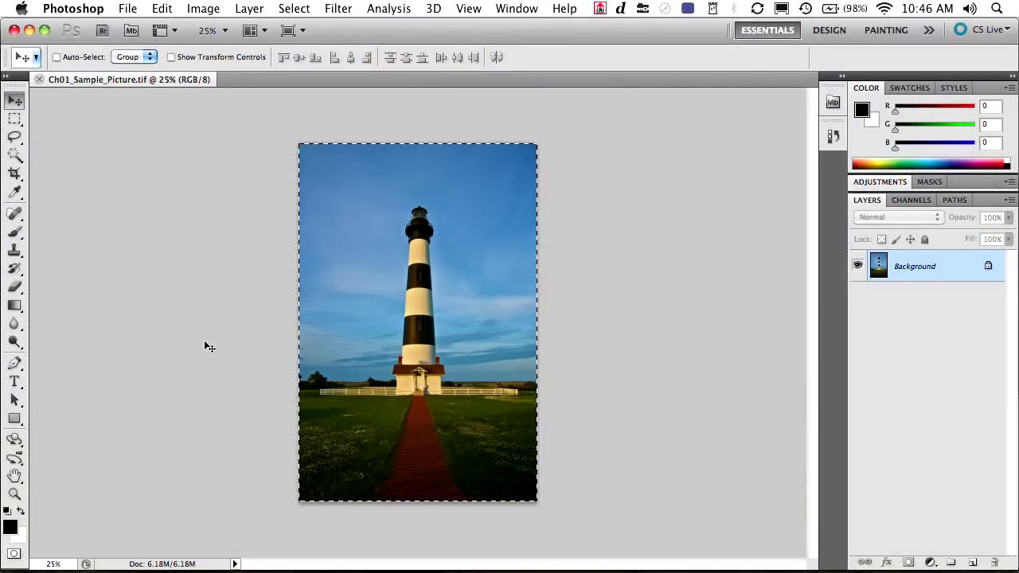
{"action": "key", "text": "super+n"}
{"action": "left_click", "coordinate": [576, 312]}
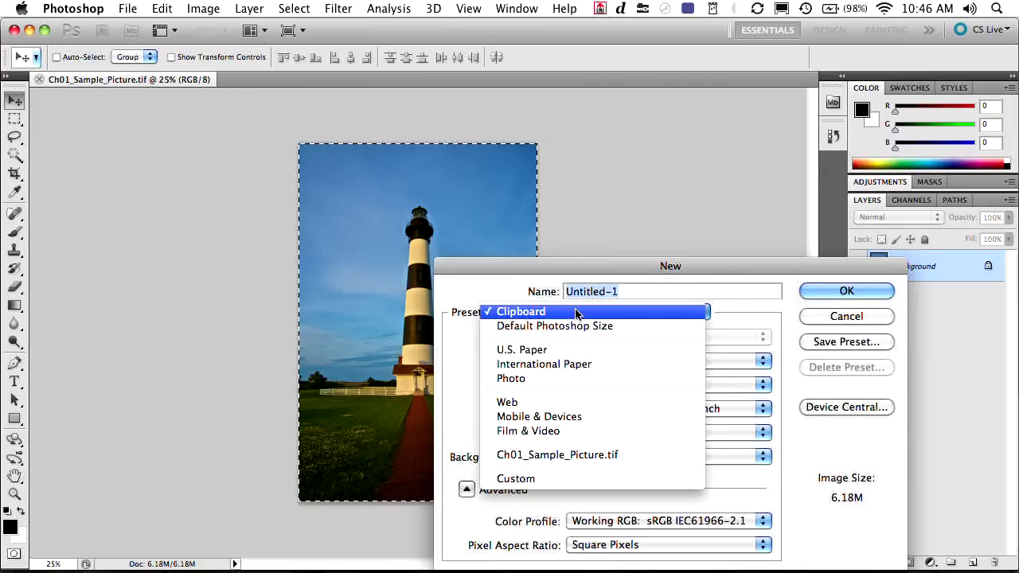
{"action": "left_click", "coordinate": [560, 435]}
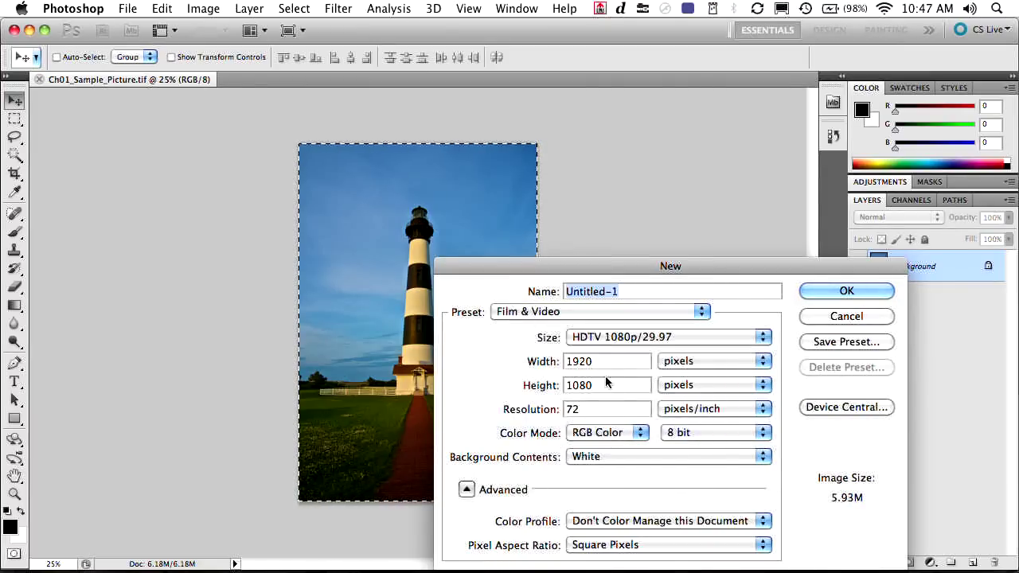
{"action": "left_click", "coordinate": [842, 292]}
Paste the lighthouse as Layer 1, scale it to 73.44% and centre it on the canvas.
{"action": "key", "text": "super+v"}
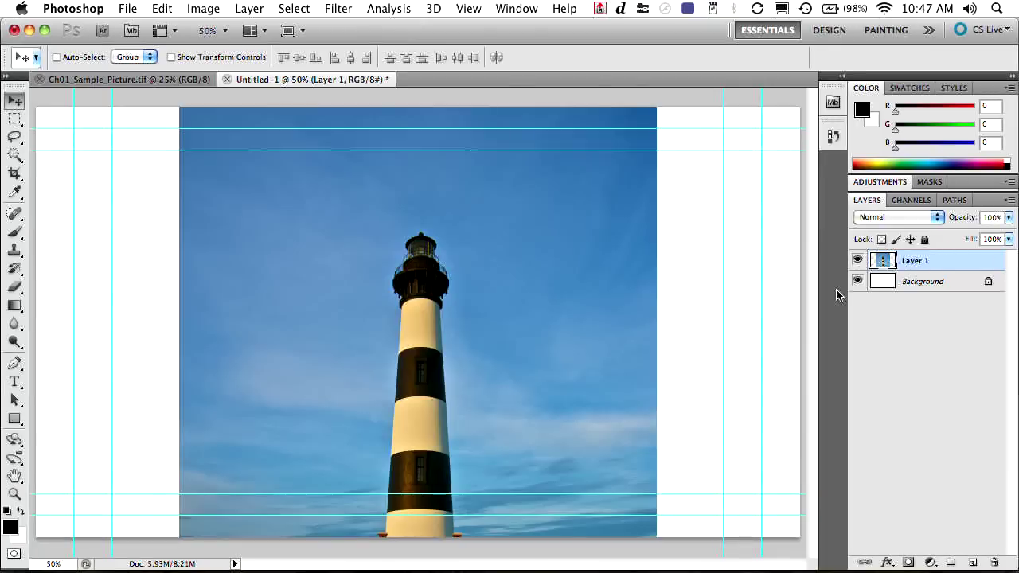
{"action": "key", "text": "super+t"}
{"action": "key", "text": "super+0"}
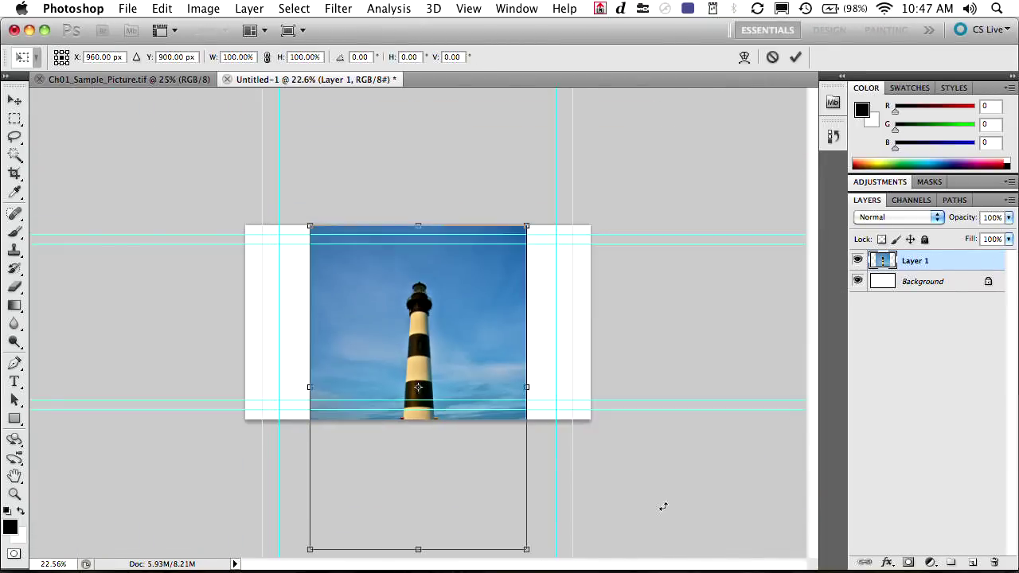
{"action": "left_click_drag", "start_coordinate": [525, 548], "coordinate": [510, 493]}
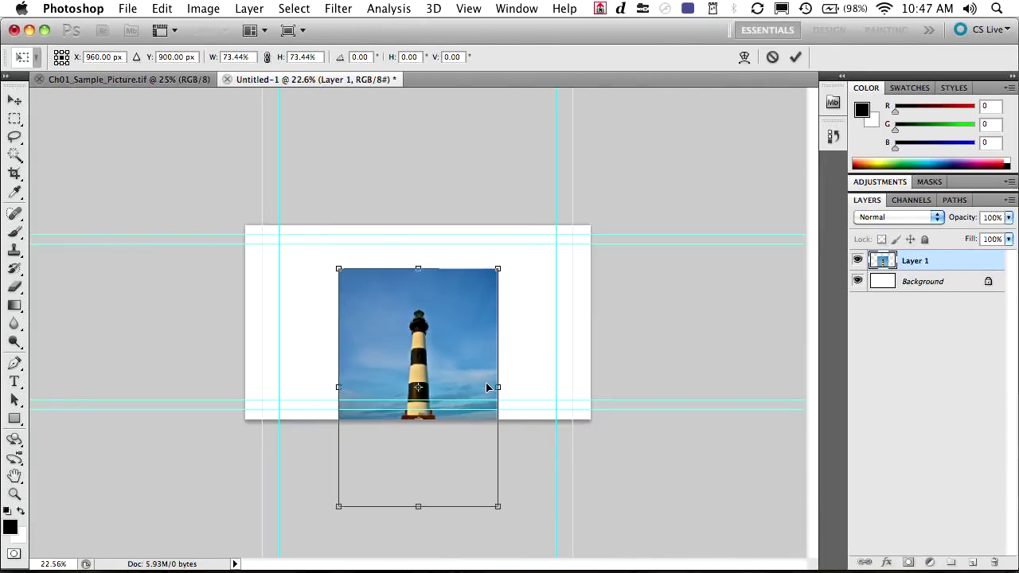
{"action": "left_click_drag", "start_coordinate": [469, 367], "coordinate": [469, 302]}
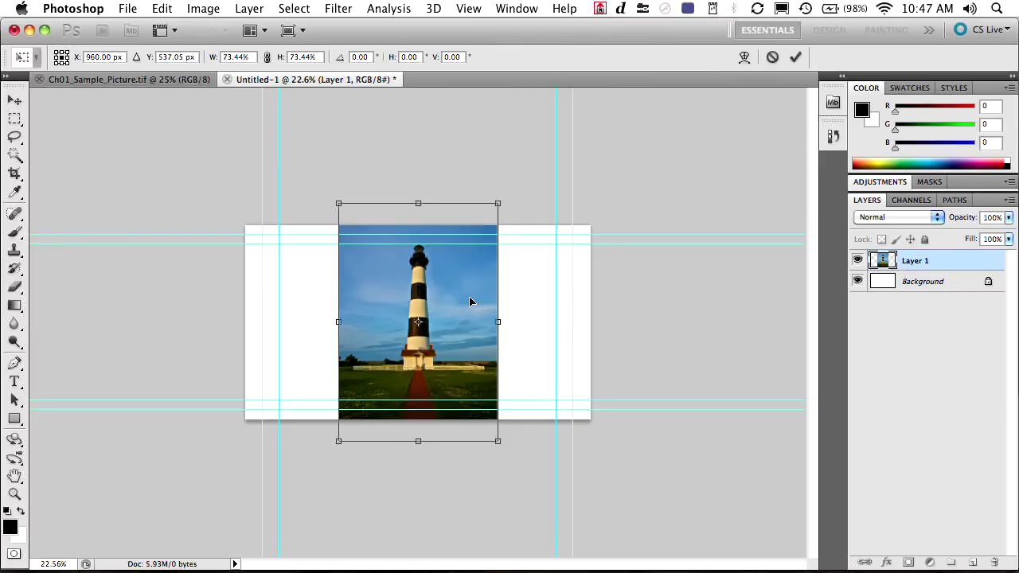
{"action": "key", "text": "Return"}
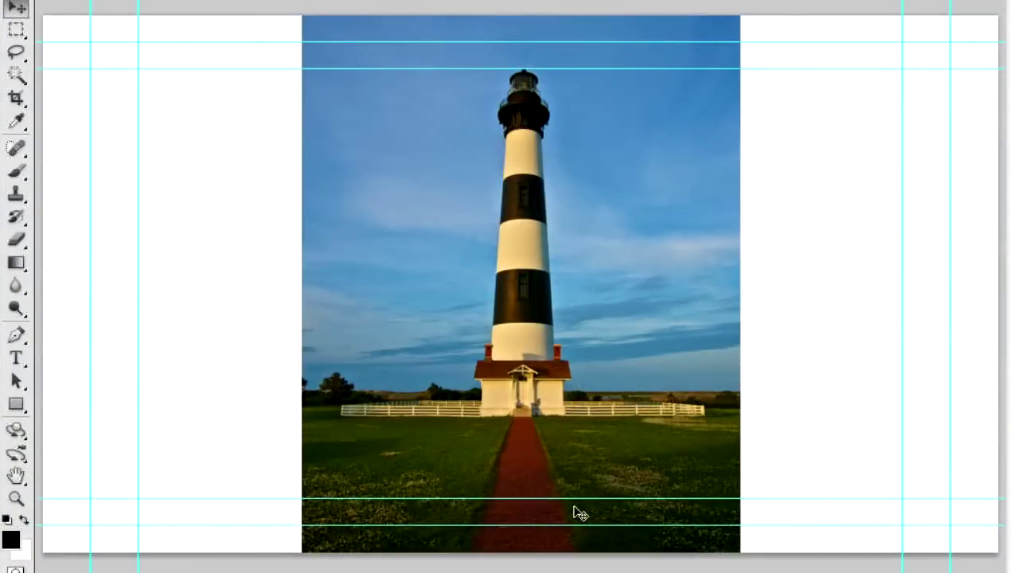
Outline the lighthouse tower and red path with the Polygonal Lasso, closing at the start point.
{"action": "key", "text": "l"}
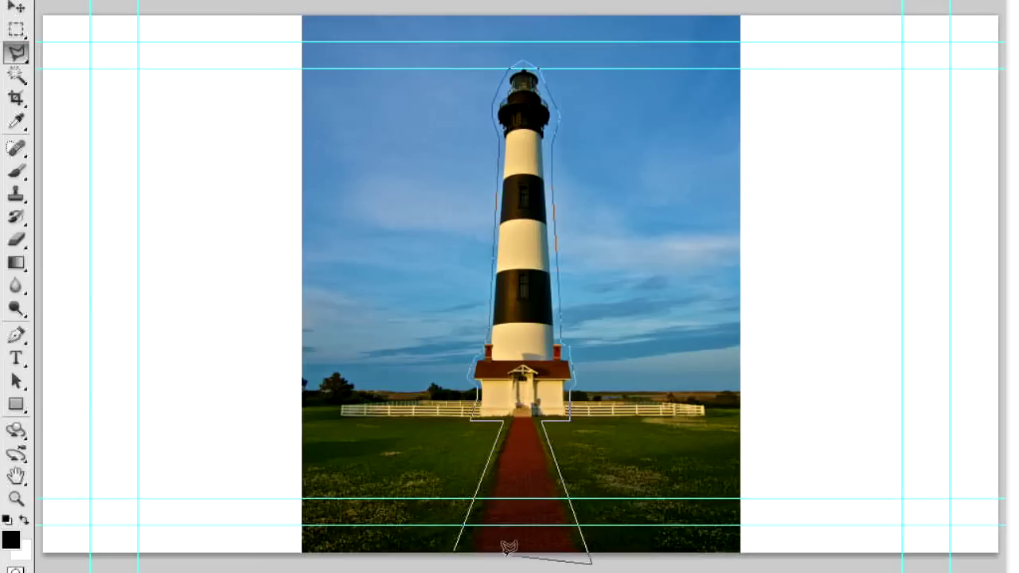
{"action": "left_click", "coordinate": [456, 546]}
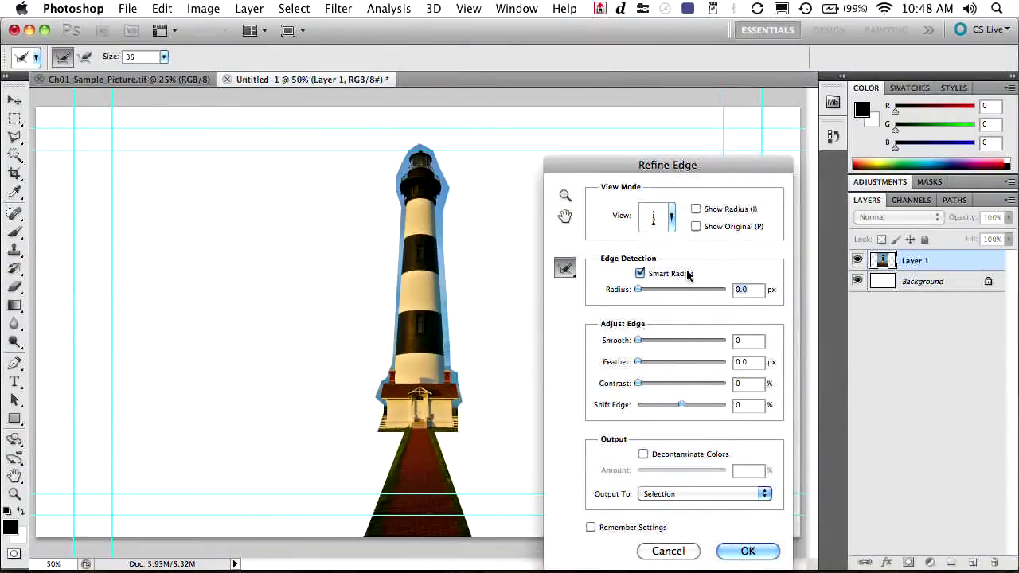
Refine the selection edge with Radius 9.2 px, Shift Edge +73% and Feather 7.8 px, then apply.
{"action": "left_click_drag", "start_coordinate": [639, 290], "coordinate": [671, 296]}
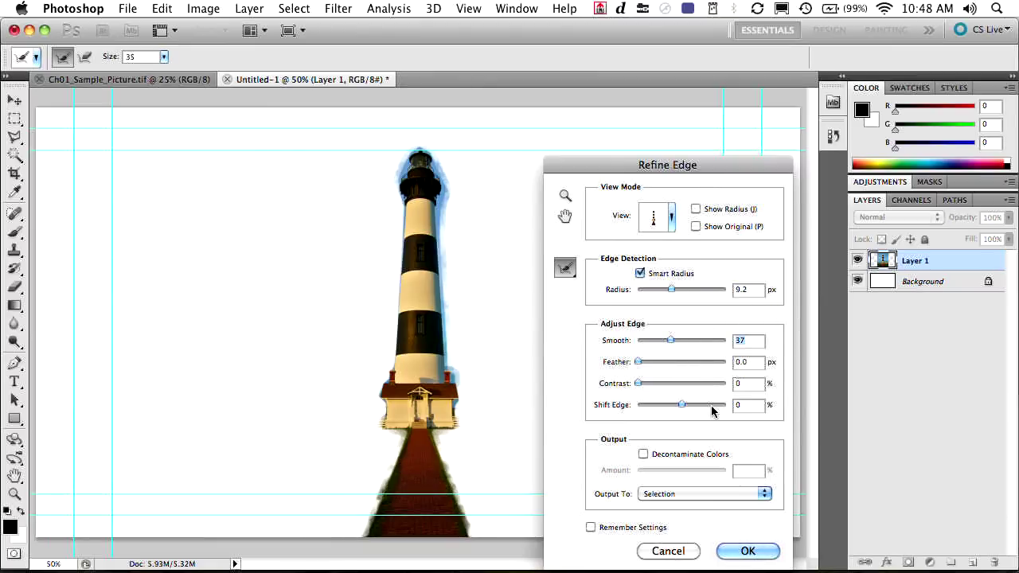
{"action": "left_click", "coordinate": [712, 406]}
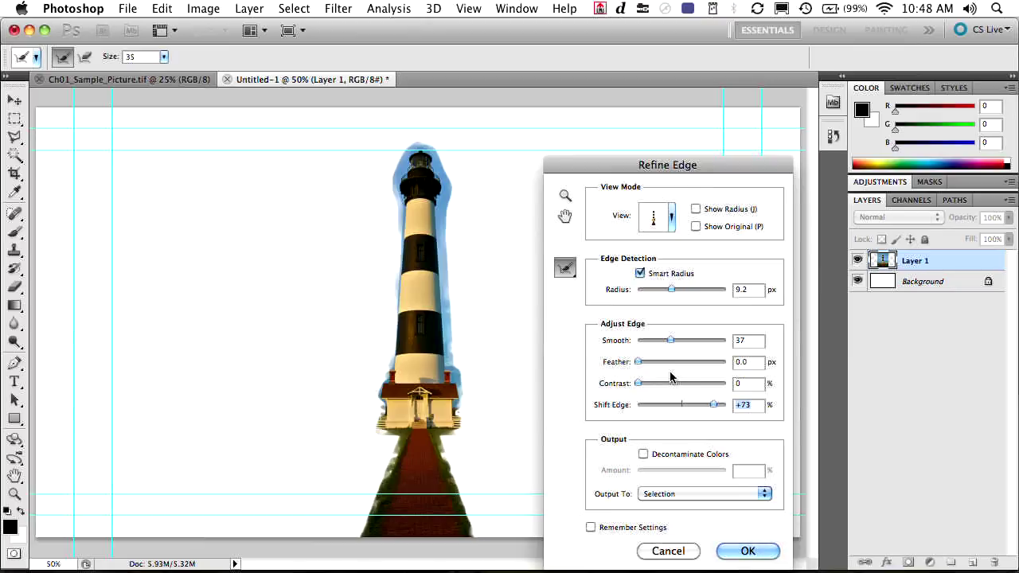
{"action": "left_click", "coordinate": [665, 362]}
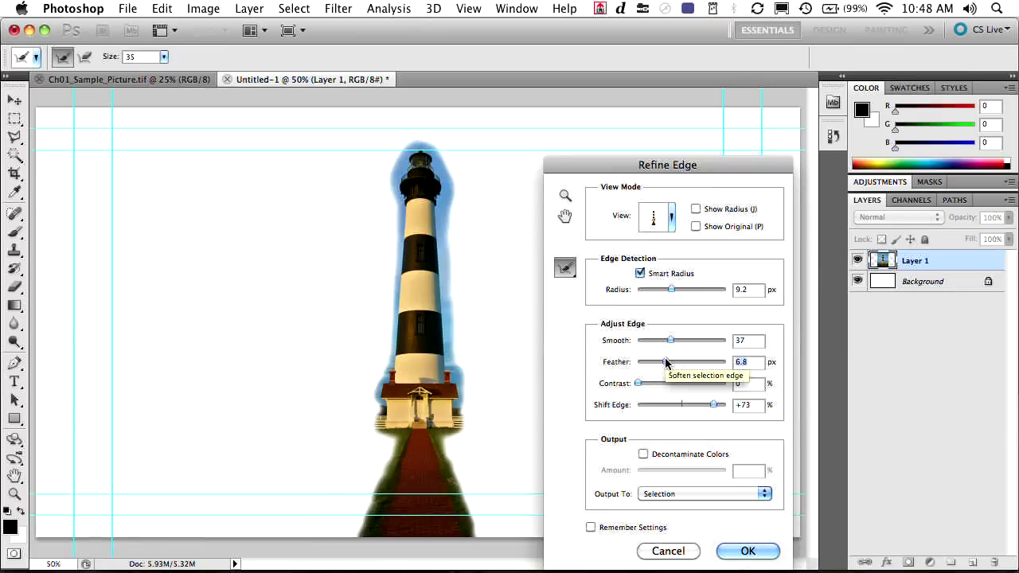
{"action": "left_click_drag", "start_coordinate": [665, 362], "coordinate": [667, 362]}
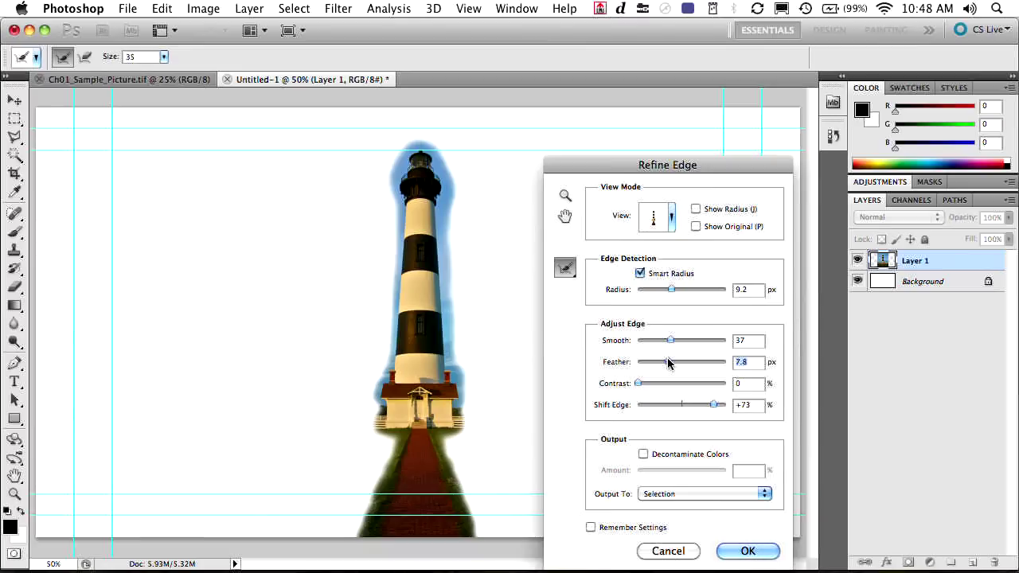
{"action": "left_click", "coordinate": [740, 549]}
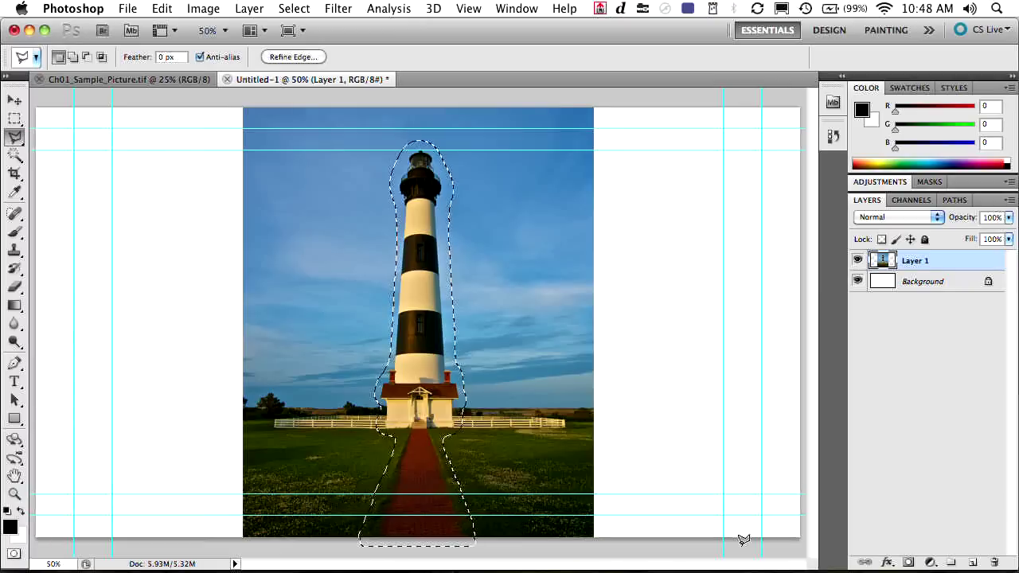
Save the selection as the Alpha 1 channel, view the mask alone, and deselect.
{"action": "left_click", "coordinate": [911, 199]}
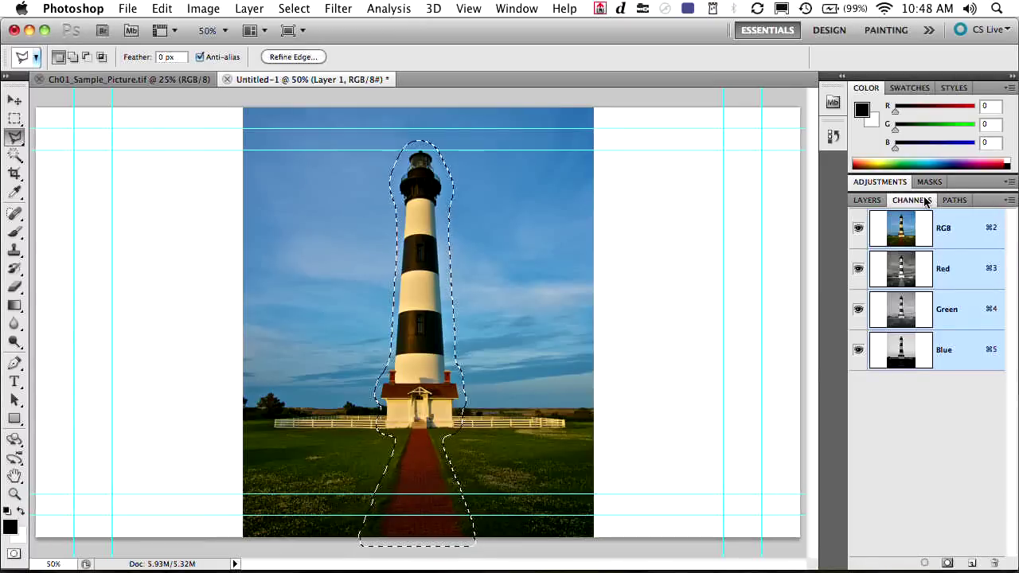
{"action": "left_click", "coordinate": [947, 563]}
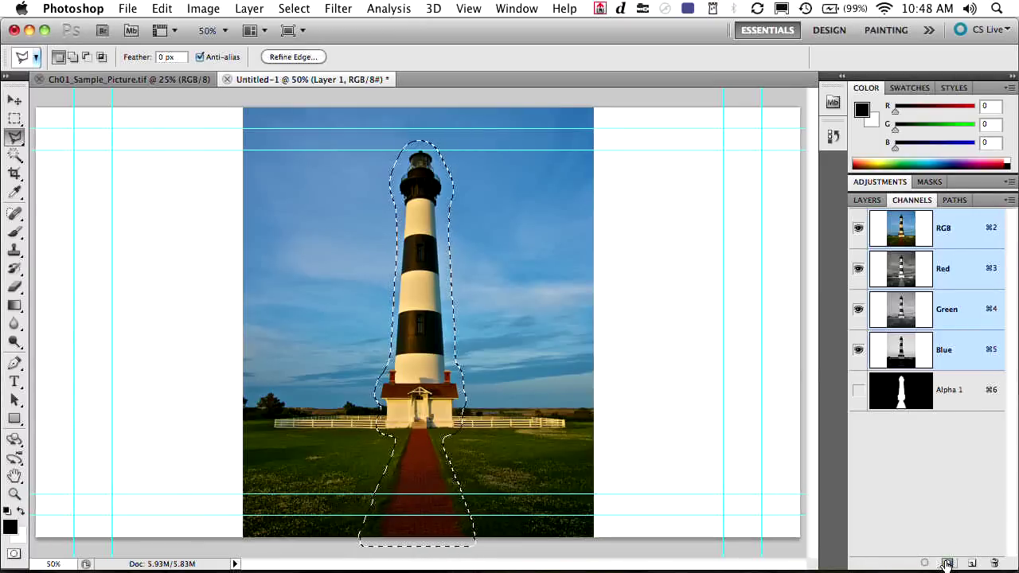
{"action": "left_click", "coordinate": [858, 390]}
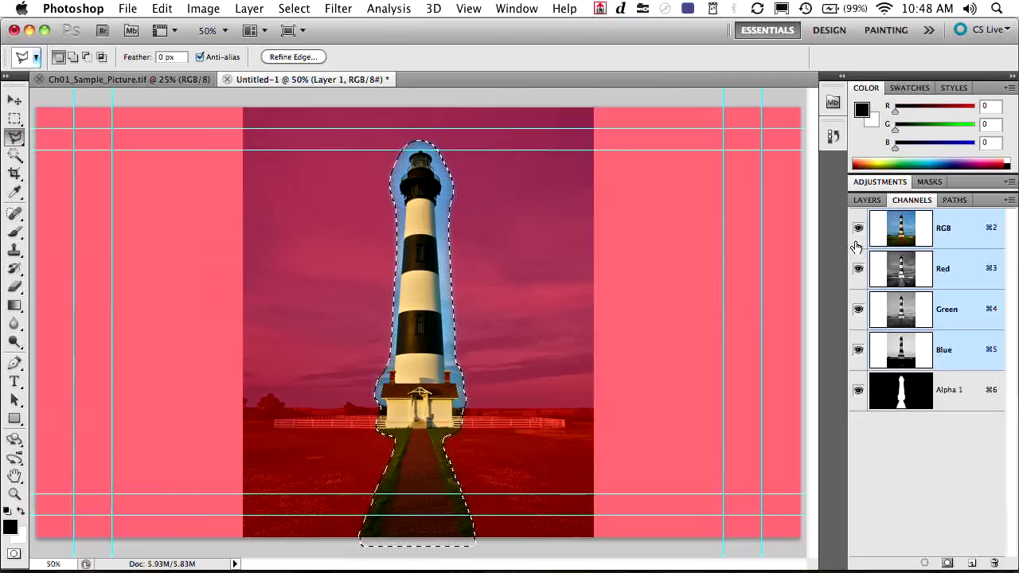
{"action": "left_click", "coordinate": [857, 229]}
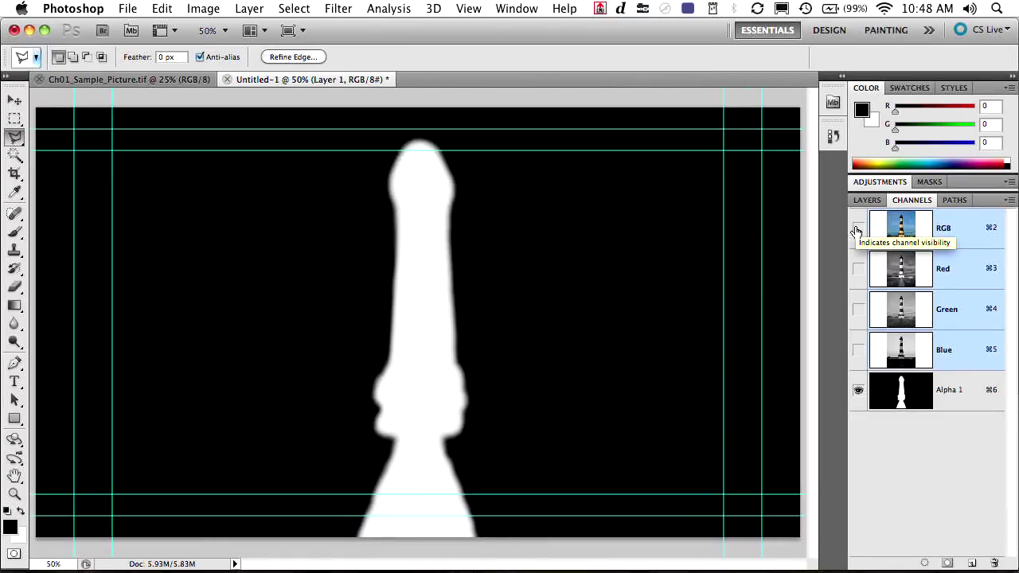
{"action": "key", "text": "super+d"}
Restore the colour channels, hide the Alpha 1 overlay, and return to the Layers panel.
{"action": "left_click", "coordinate": [858, 231]}
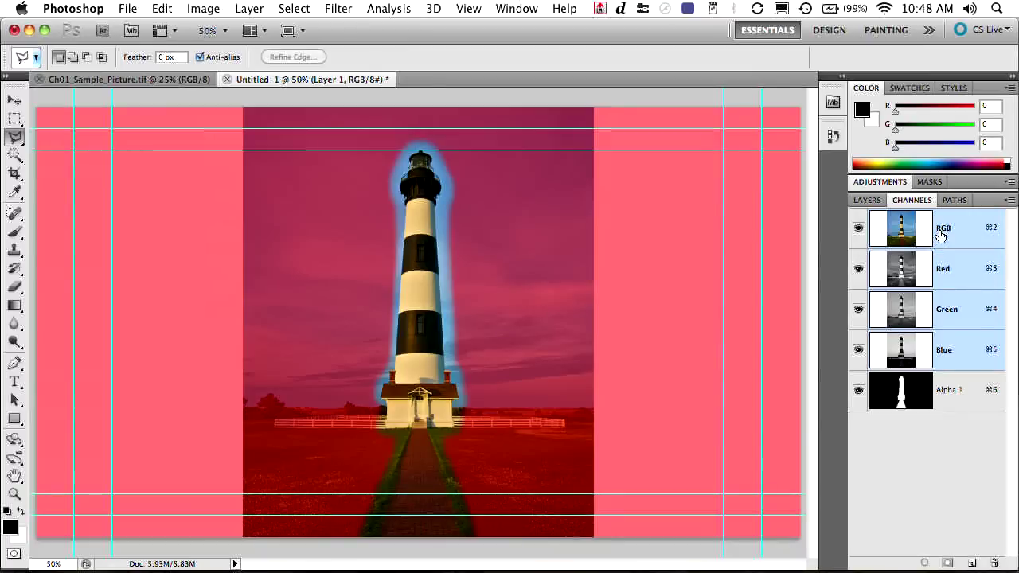
{"action": "left_click", "coordinate": [868, 201]}
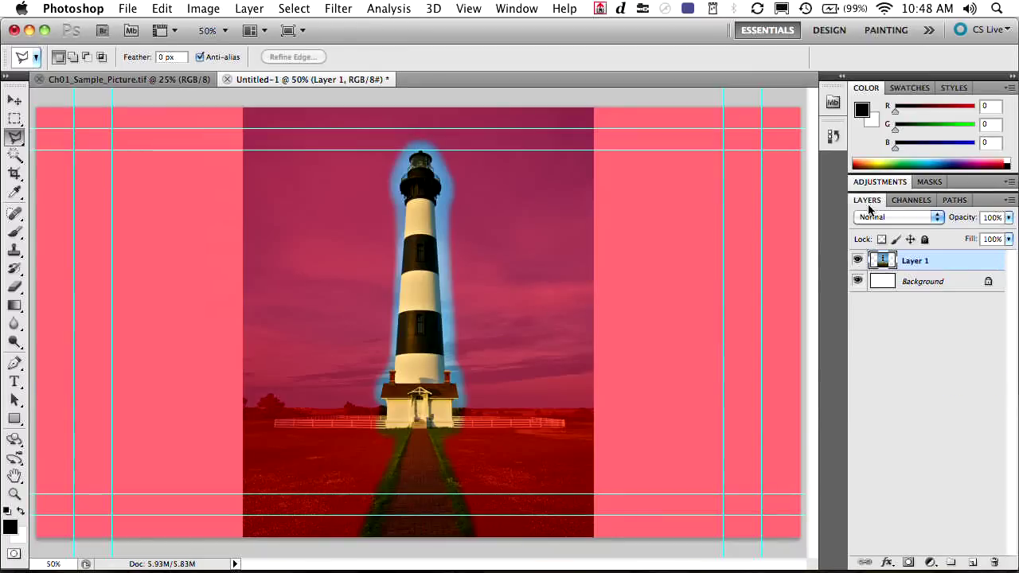
{"action": "left_click", "coordinate": [912, 201]}
{"action": "left_click", "coordinate": [857, 390]}
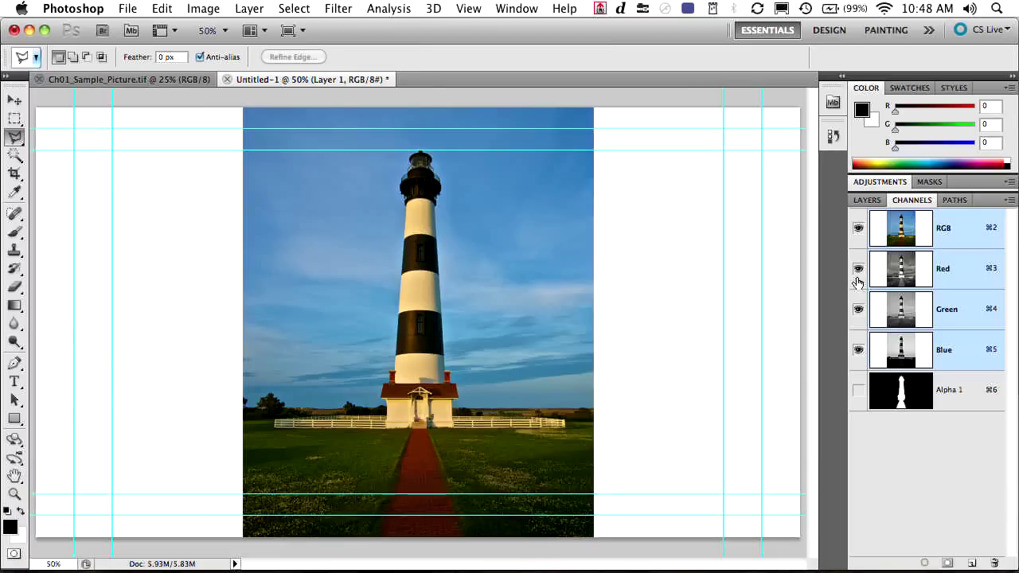
{"action": "left_click", "coordinate": [873, 200]}
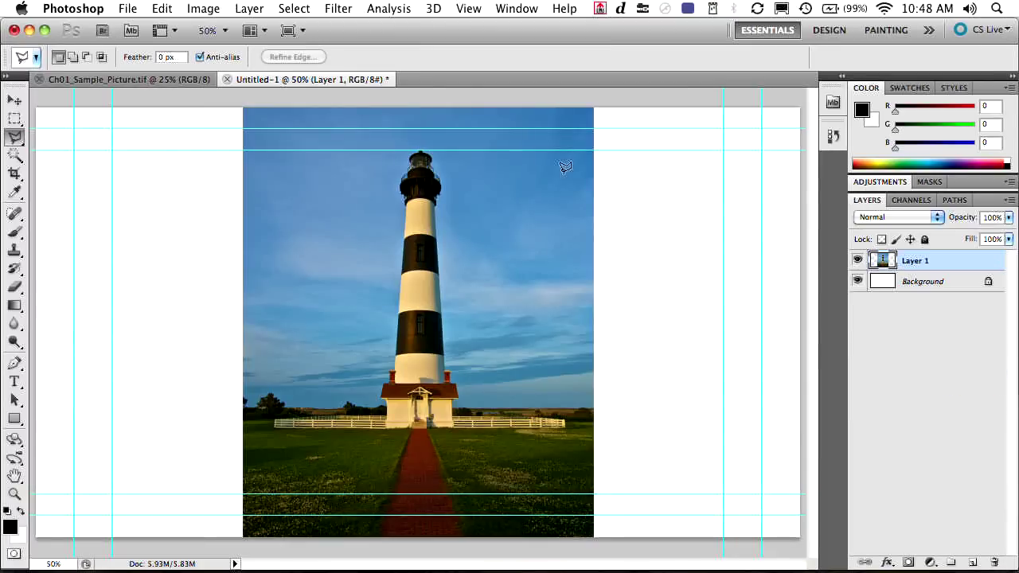
Content-aware scale the lighthouse layer to 221.09% width, edge to edge, with Protect set to Alpha 1.
{"action": "left_click", "coordinate": [165, 8]}
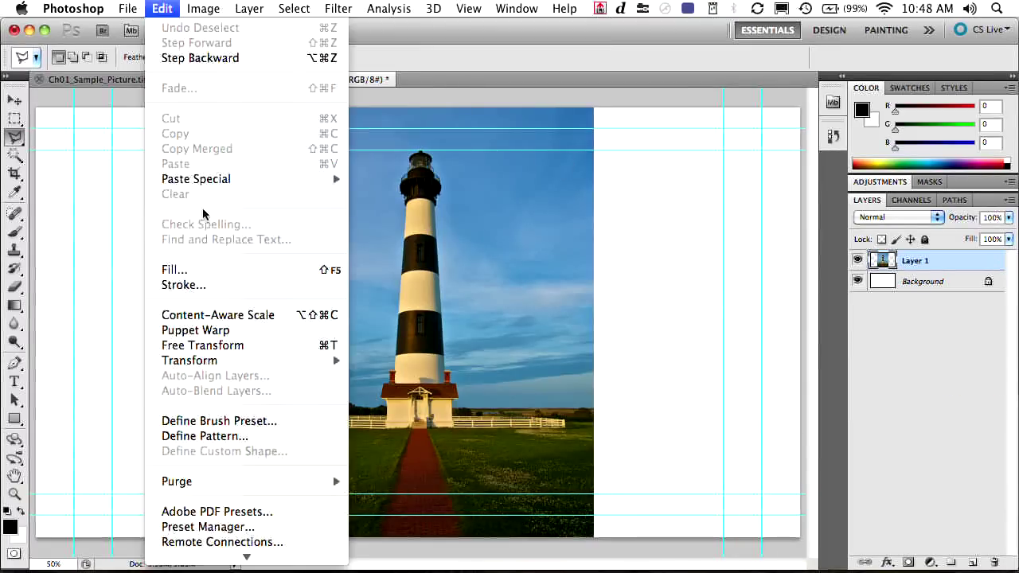
{"action": "left_click", "coordinate": [205, 316]}
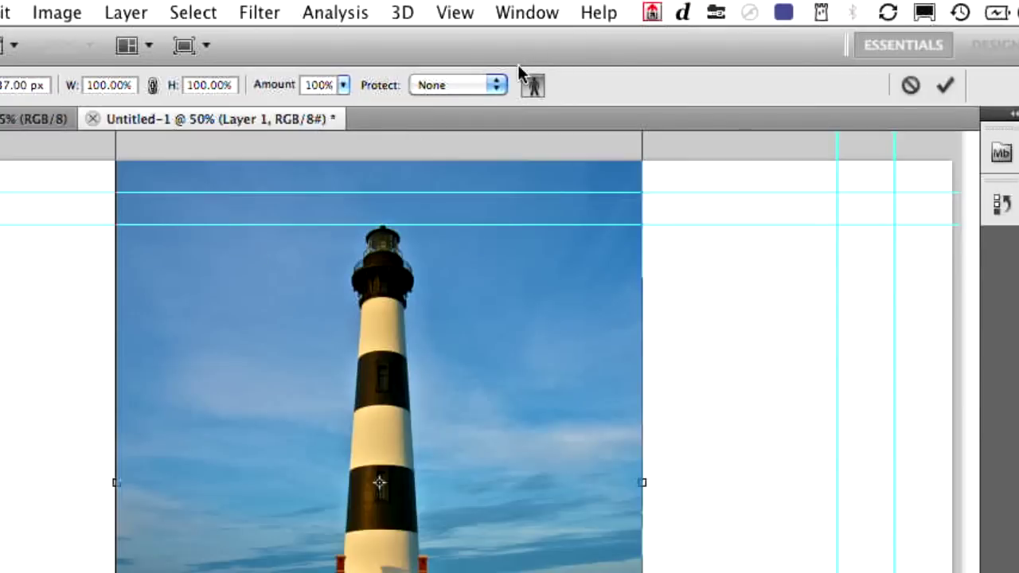
{"action": "left_click", "coordinate": [482, 85]}
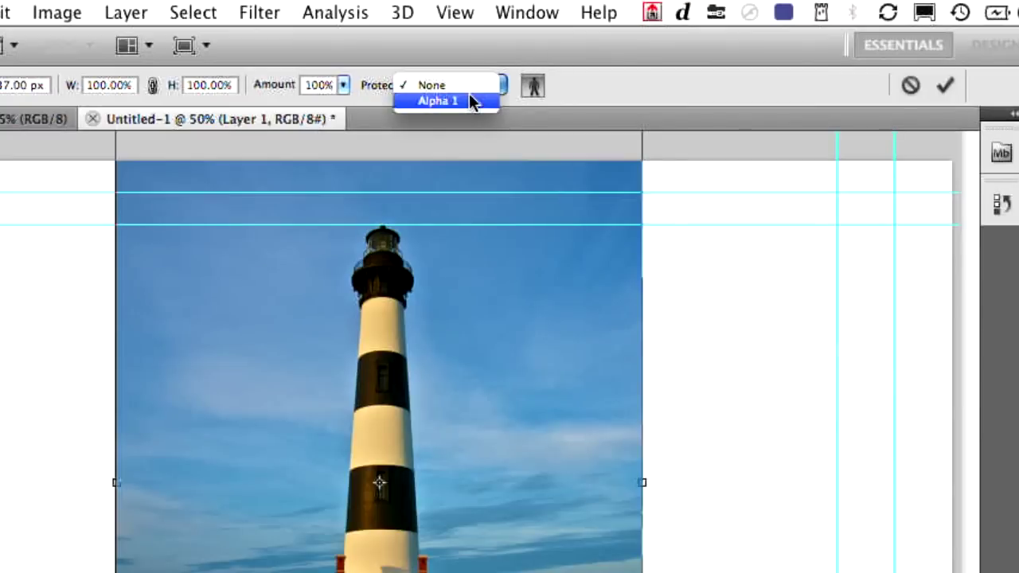
{"action": "left_click", "coordinate": [471, 96]}
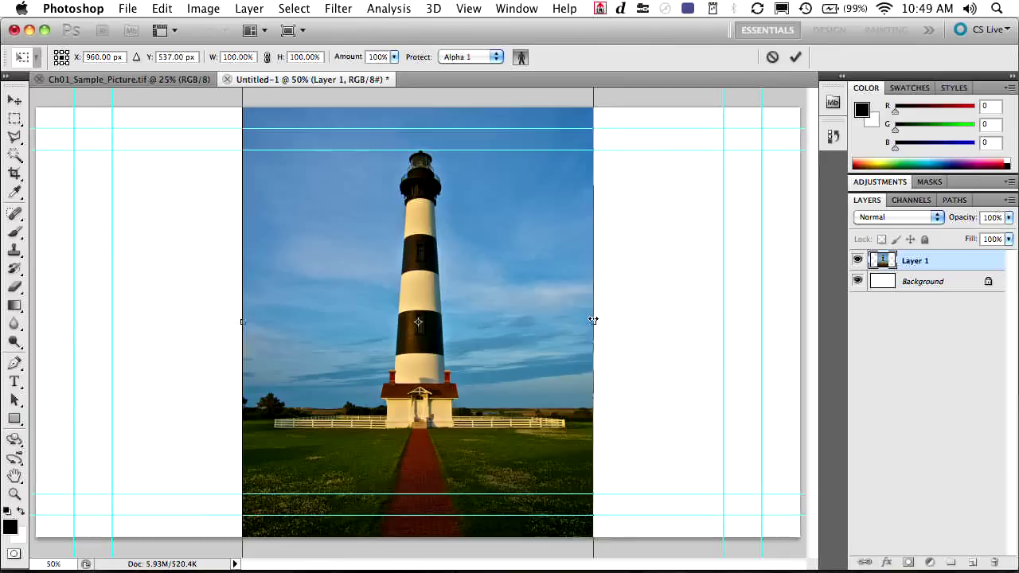
{"action": "left_click_drag", "start_coordinate": [643, 482], "coordinate": [692, 481]}
{"action": "left_click_drag", "start_coordinate": [627, 321], "coordinate": [701, 321]}
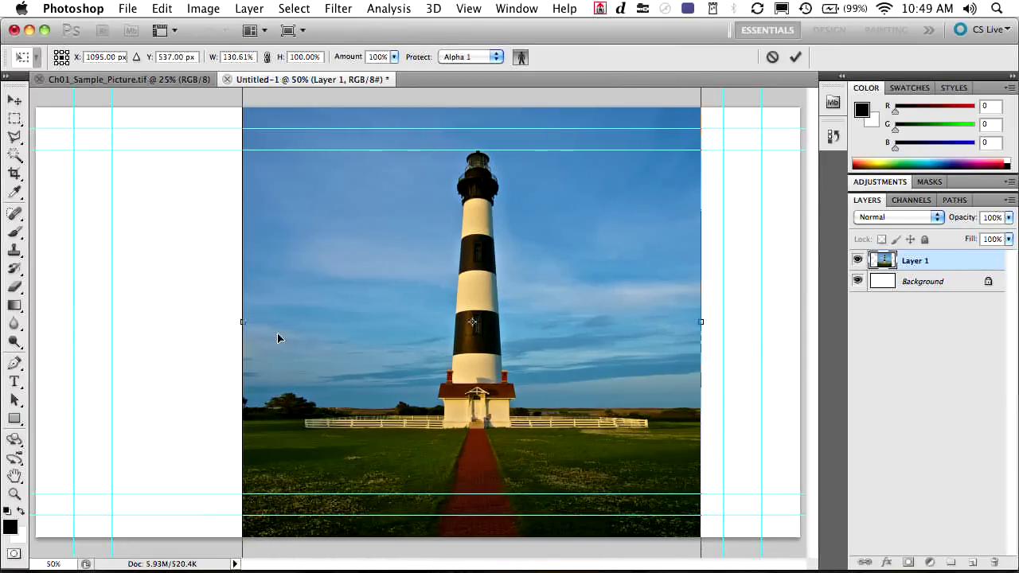
{"action": "left_click_drag", "start_coordinate": [246, 321], "coordinate": [36, 302]}
{"action": "left_click_drag", "start_coordinate": [701, 322], "coordinate": [809, 298]}
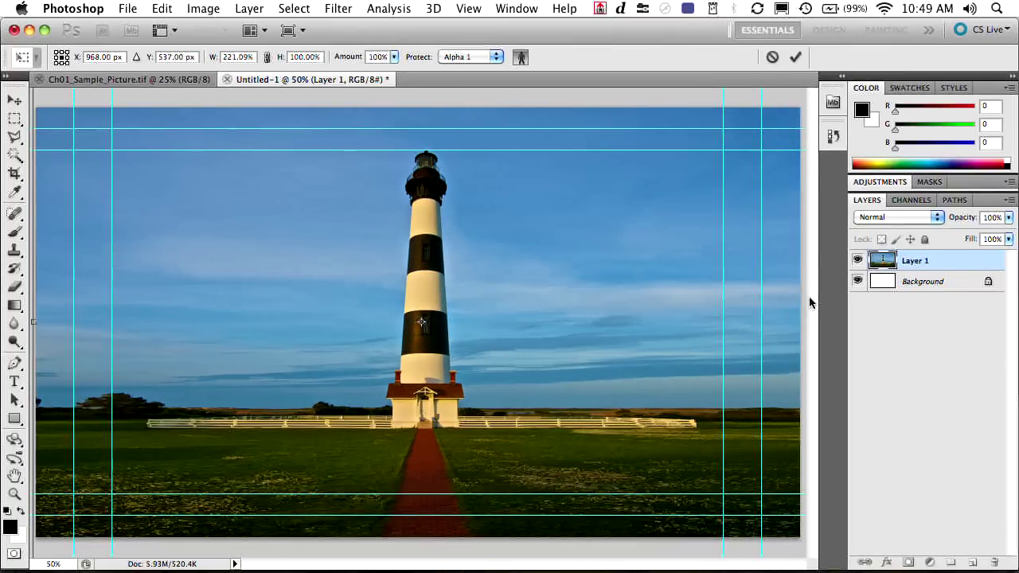
{"action": "key", "text": "Return"}
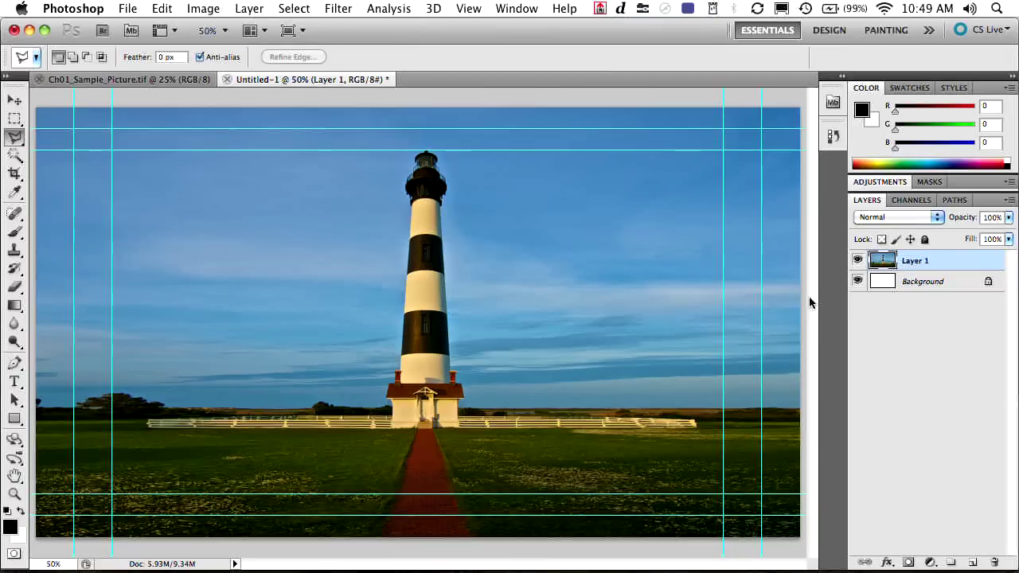